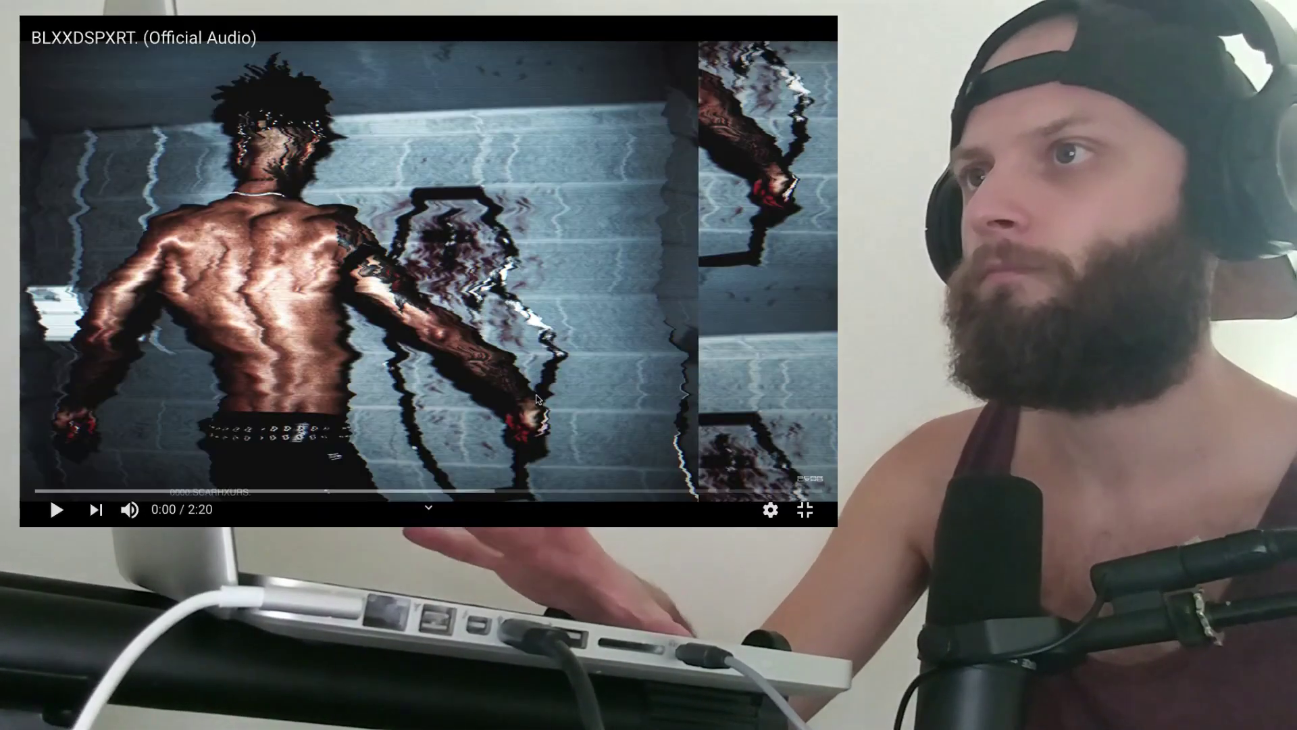
Play the BLXXDSPXRT. (Official Audio) track from 0:00 in the YouTube player
{"action": "left_click", "coordinate": [537, 398]}
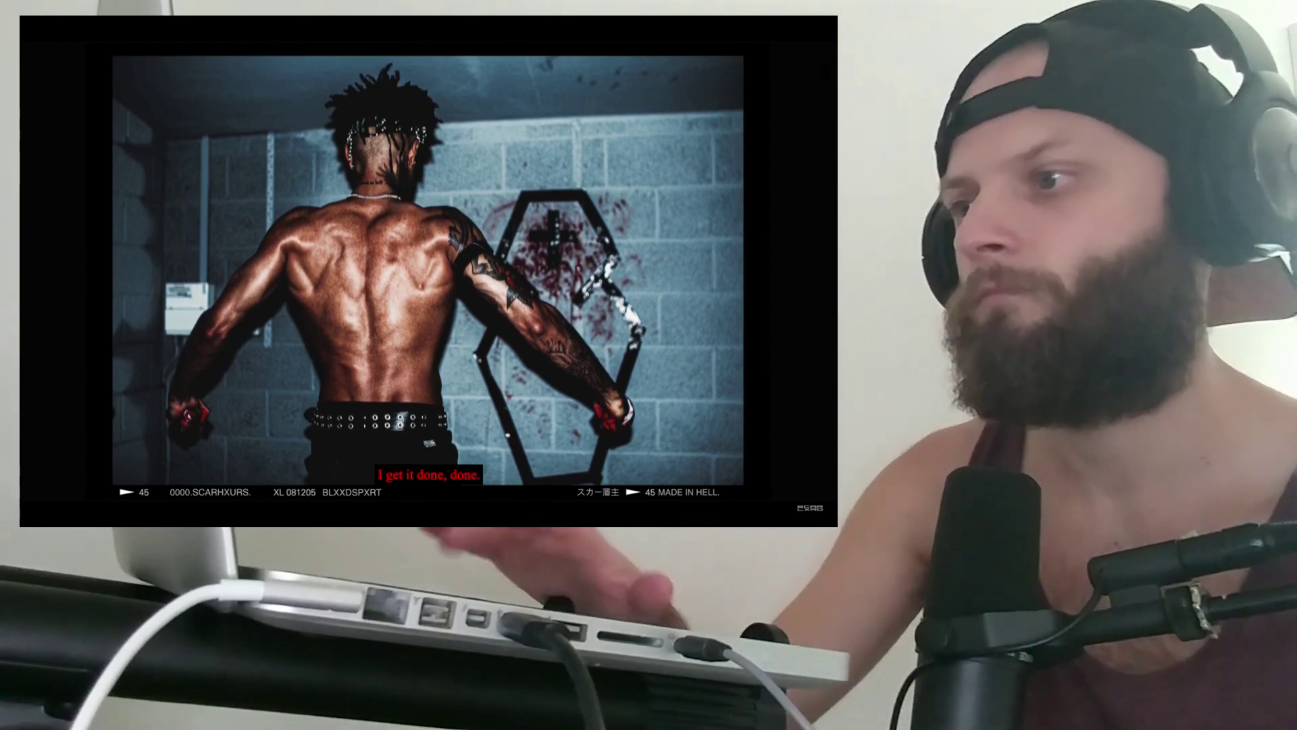
Pause the BLXXDSPXRT. track at 0:24 for commentary, then resume playback
{"action": "key", "text": "space"}
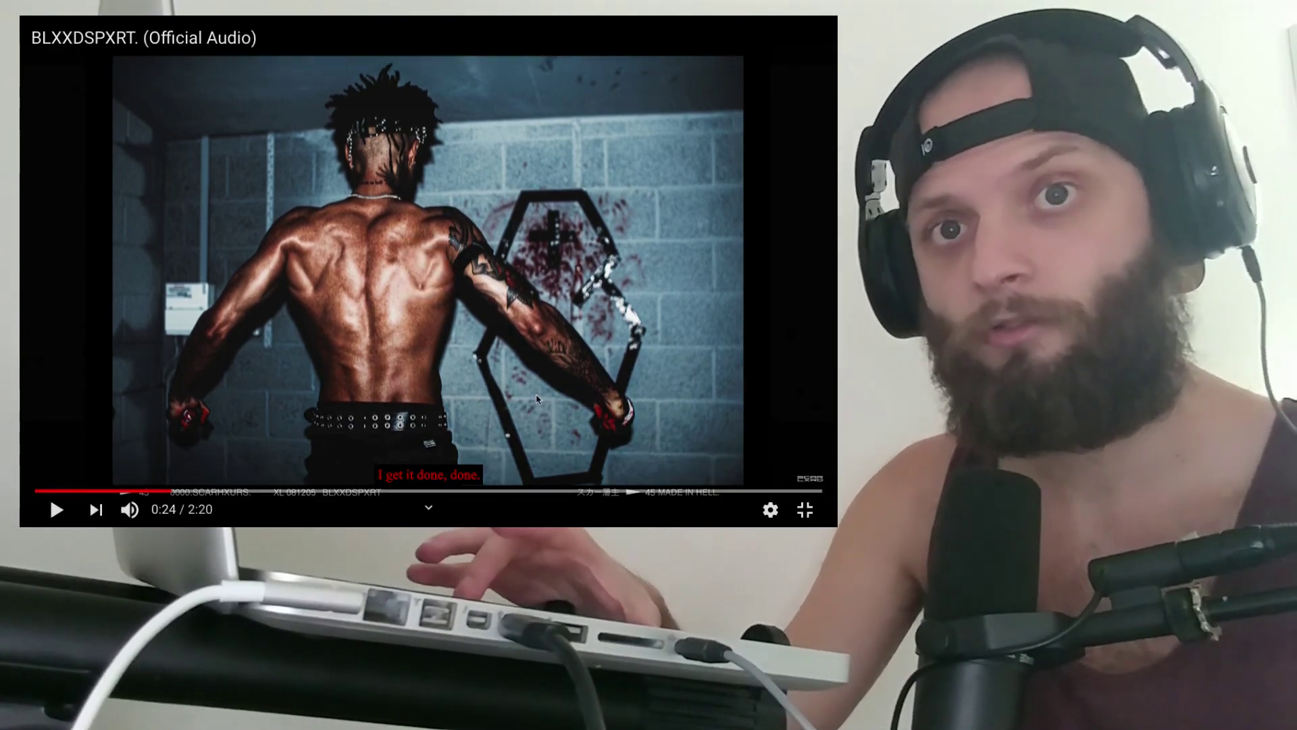
{"action": "key", "text": "space"}
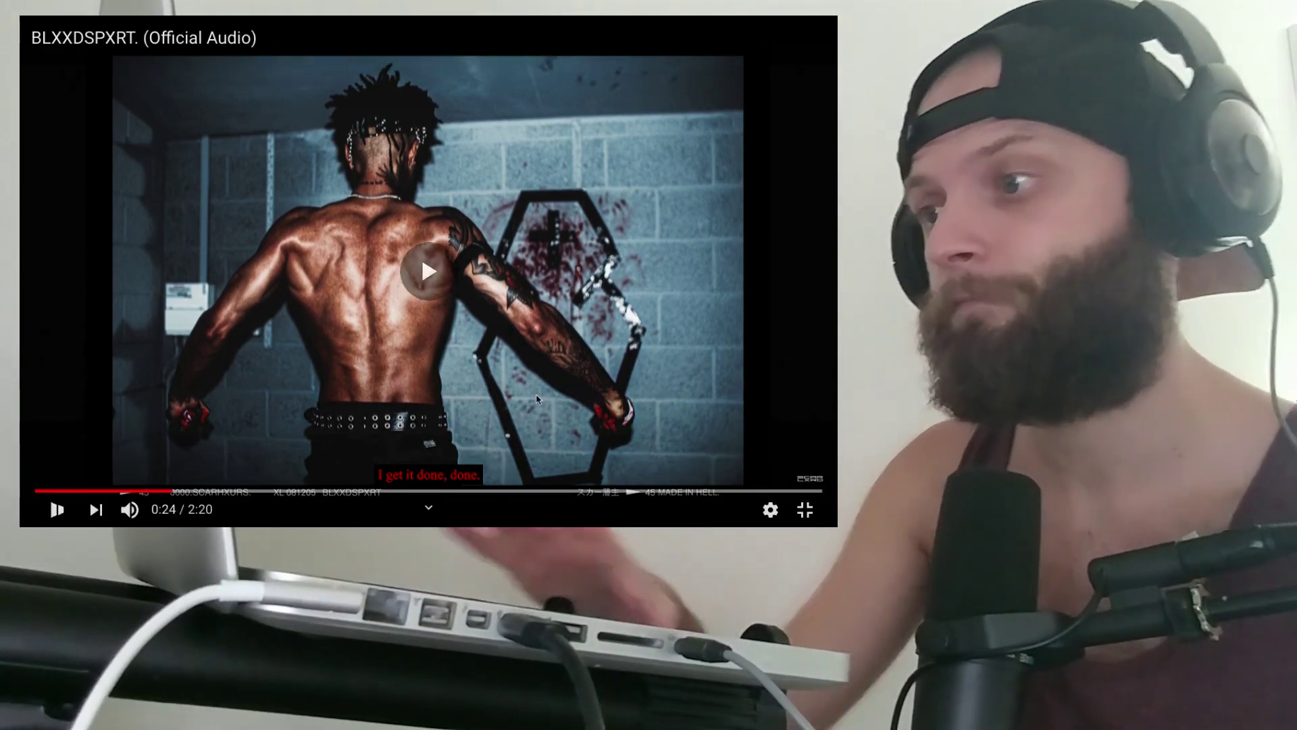